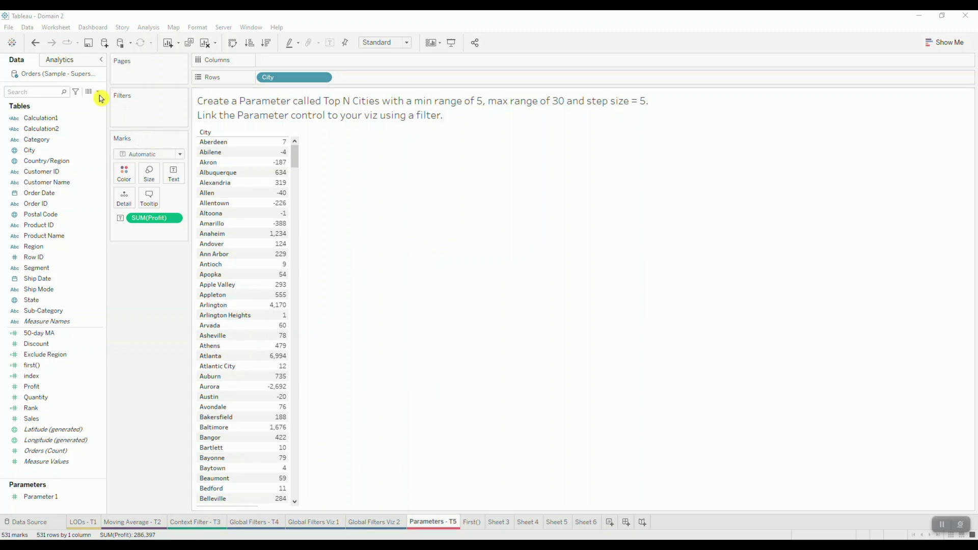
# Start a new parameter named Top N Cities and set its data type to Integer.
pyautogui.click(97, 92)
pyautogui.click(85, 115)
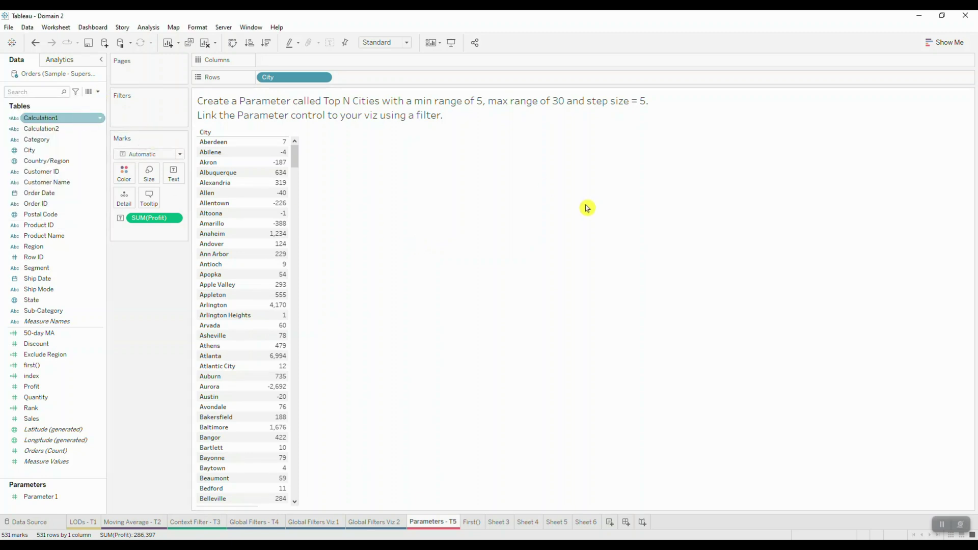
pyautogui.moveTo(482, 135); pyautogui.dragTo(494, 170)
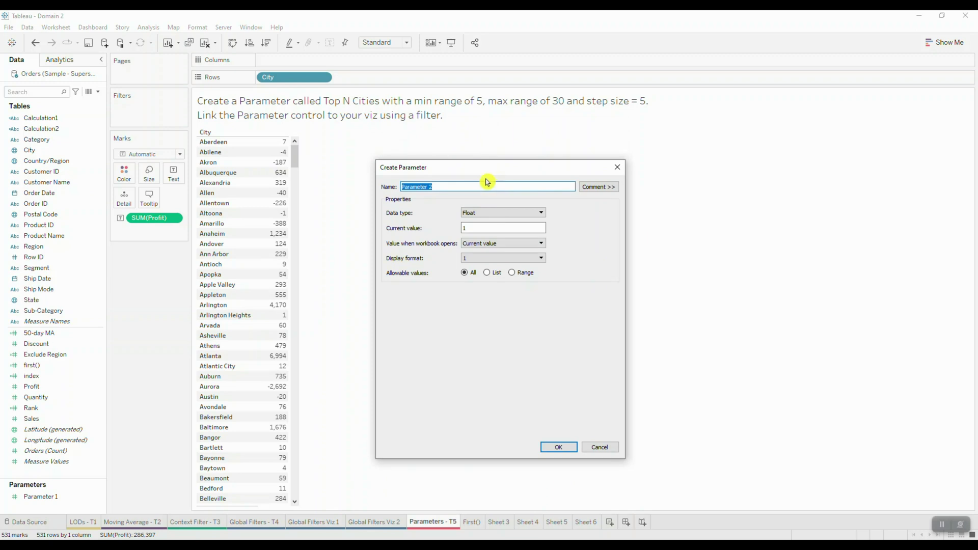
pyautogui.write('Top N Cities')
pyautogui.click(481, 214)
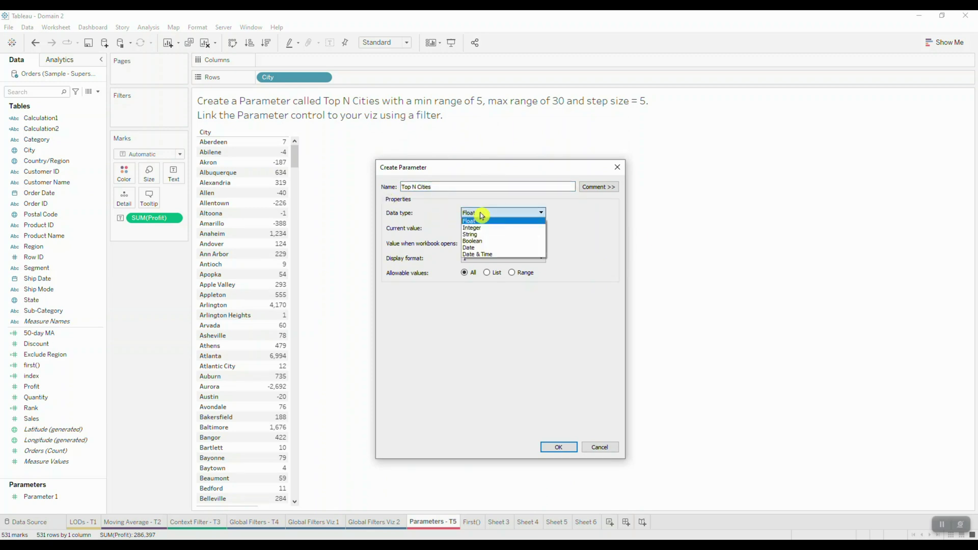
pyautogui.click(481, 227)
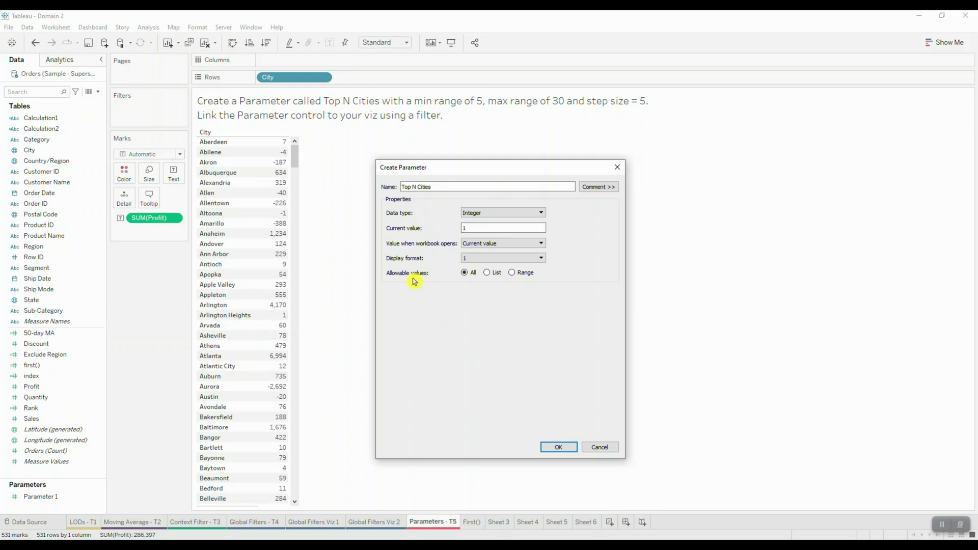
# Restrict the parameter to a range with minimum 5, maximum 30 and step size 5, and create it.
pyautogui.click(515, 272)
pyautogui.click(390, 303)
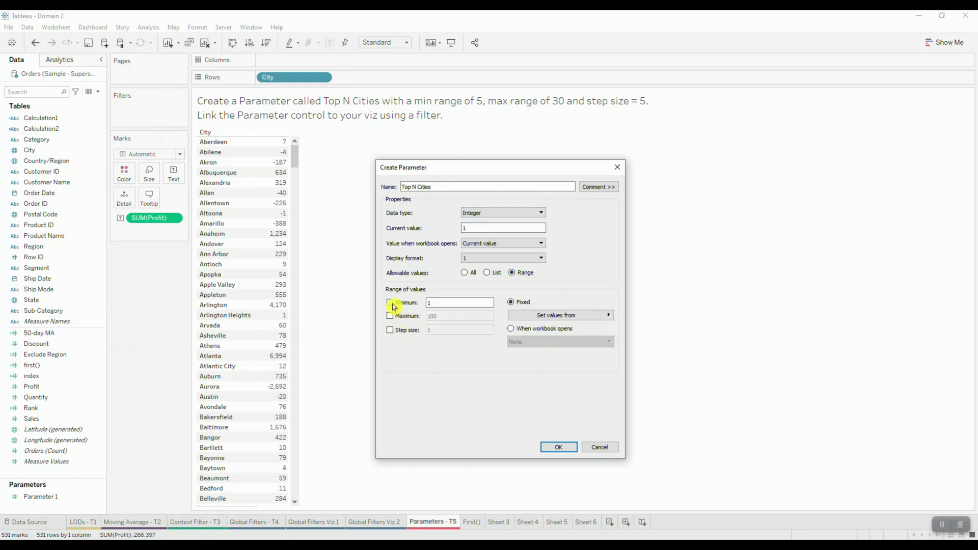
pyautogui.press('Tab')
pyautogui.write('5')
pyautogui.click(391, 316)
pyautogui.press('Tab')
pyautogui.write('30')
pyautogui.click(396, 331)
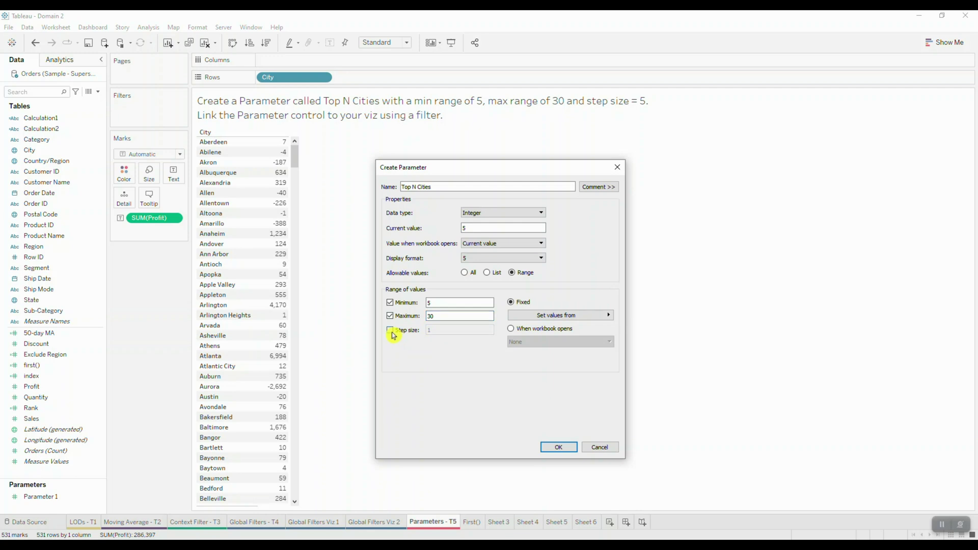
pyautogui.press('Tab')
pyautogui.write('5')
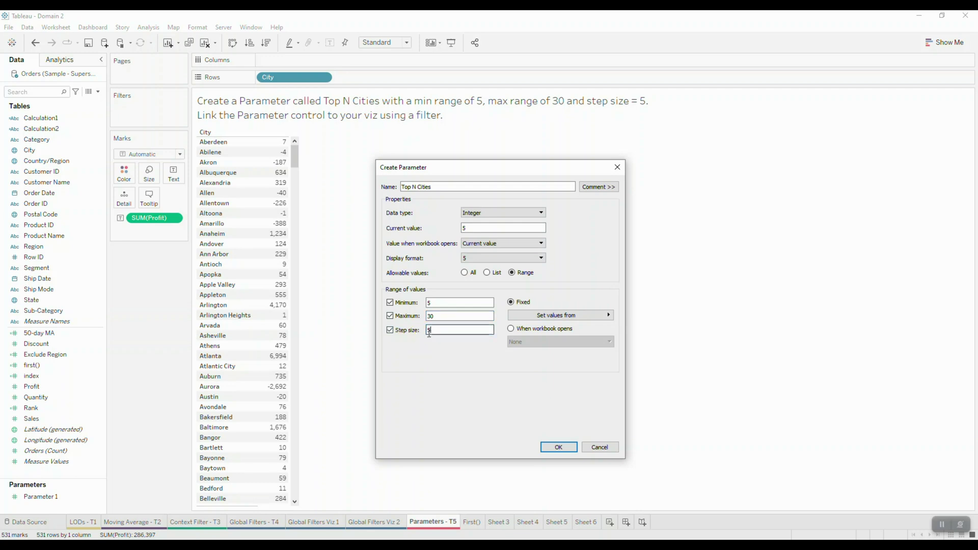
pyautogui.click(567, 447)
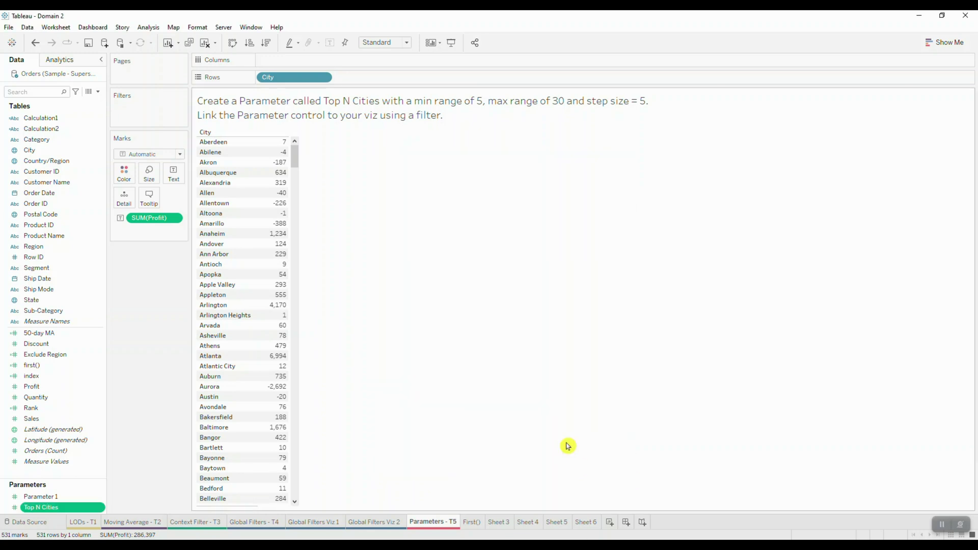
# Show the Top N Cities parameter control and test it by stepping its value up to 20 and back to 5.
pyautogui.rightClick(101, 508)
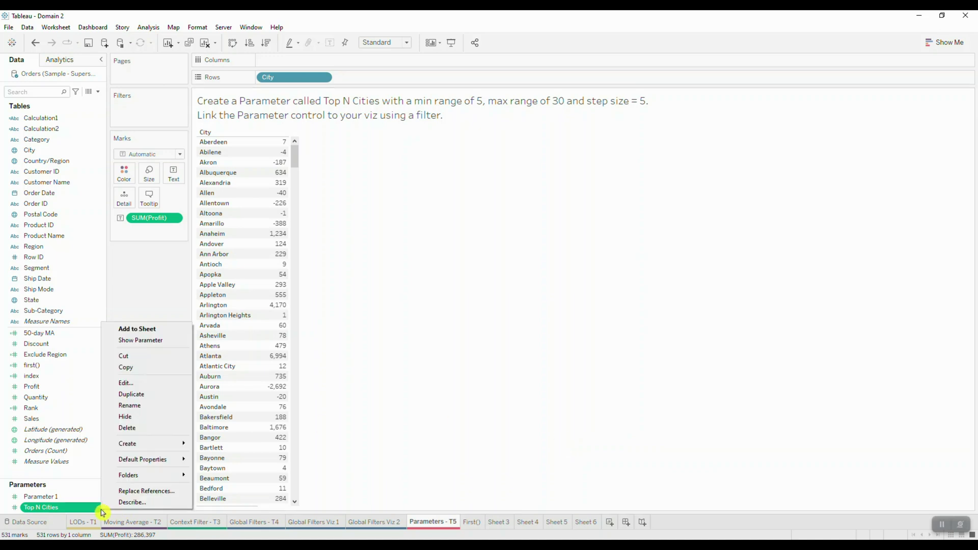
pyautogui.click(140, 340)
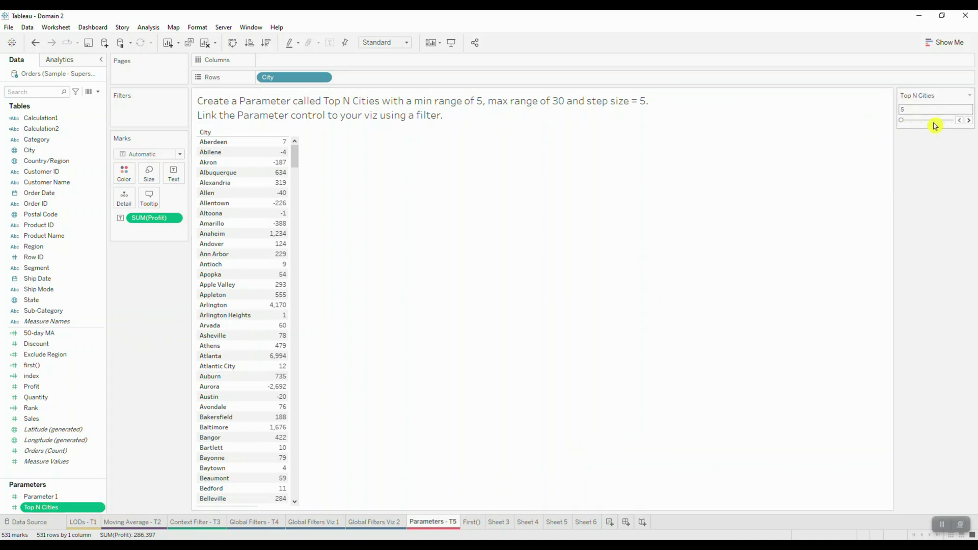
pyautogui.click(970, 121)
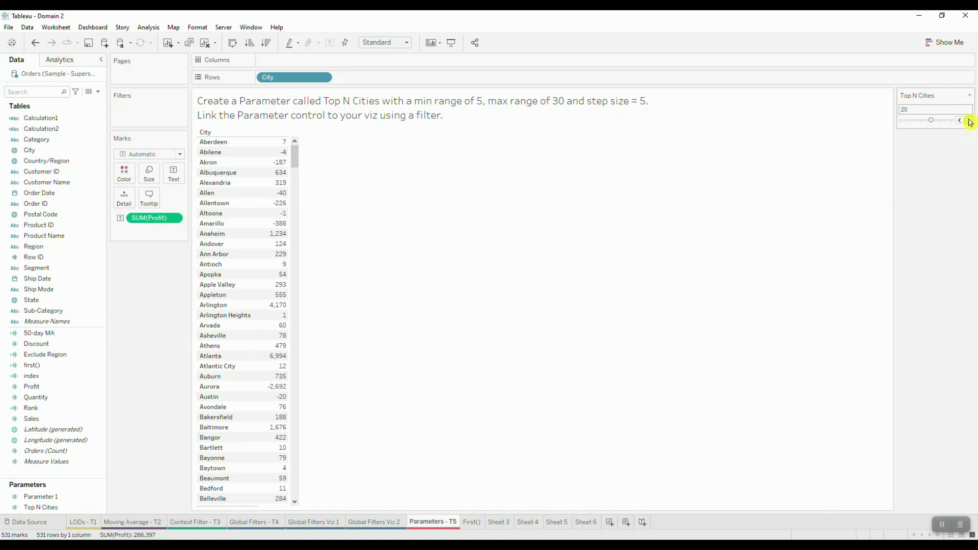
pyautogui.click(960, 121)
pyautogui.click(960, 121)
pyautogui.click(960, 122)
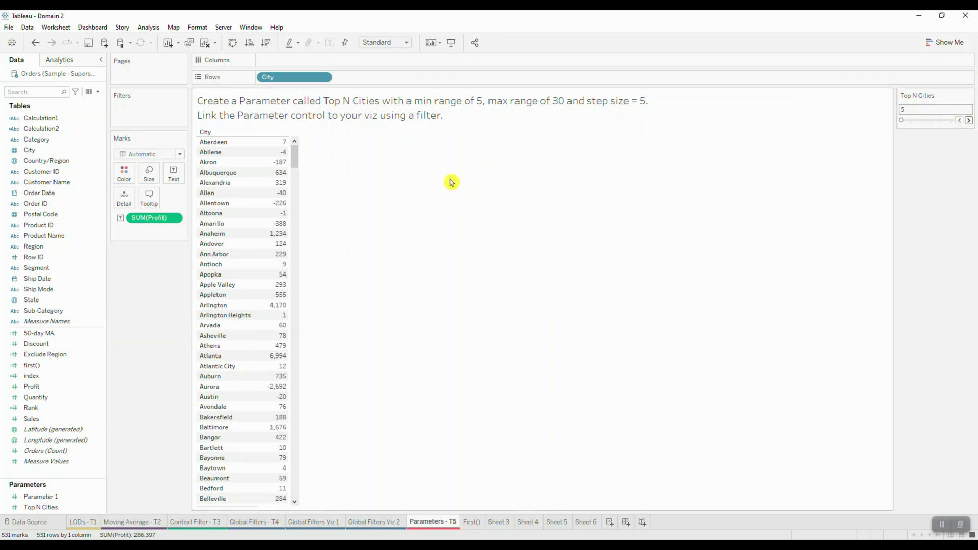
# Filter City by field to the top cities by sum of Profit, using the Top N Cities parameter as the limit.
pyautogui.click(325, 79)
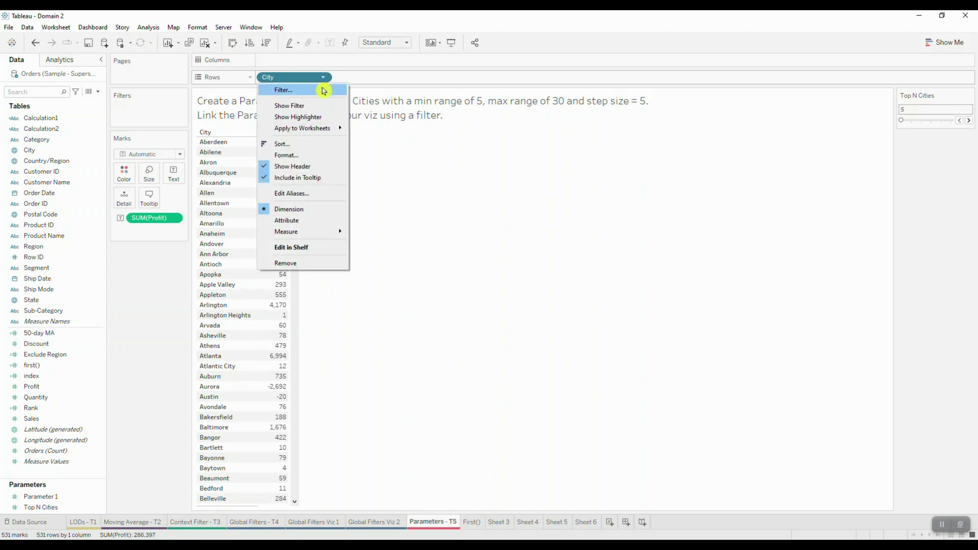
pyautogui.click(324, 90)
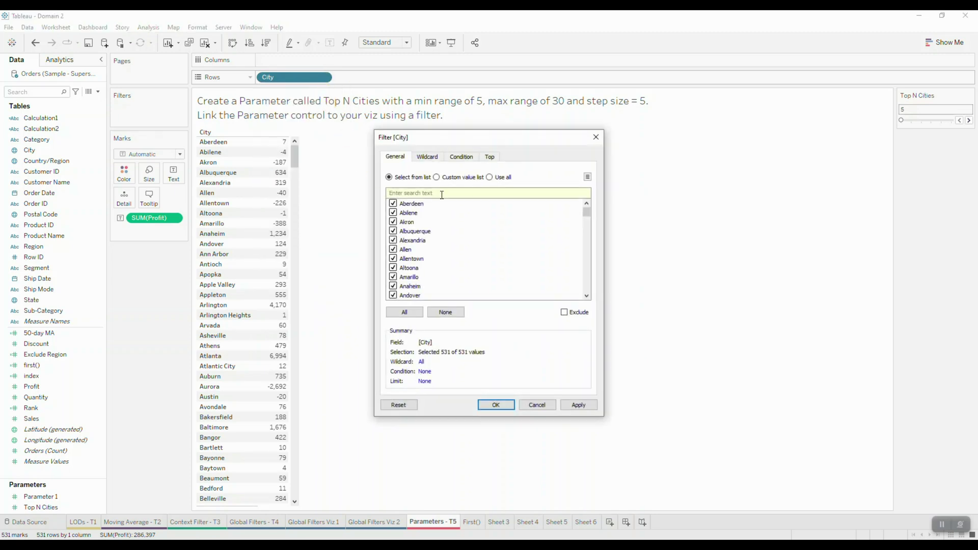
pyautogui.click(491, 157)
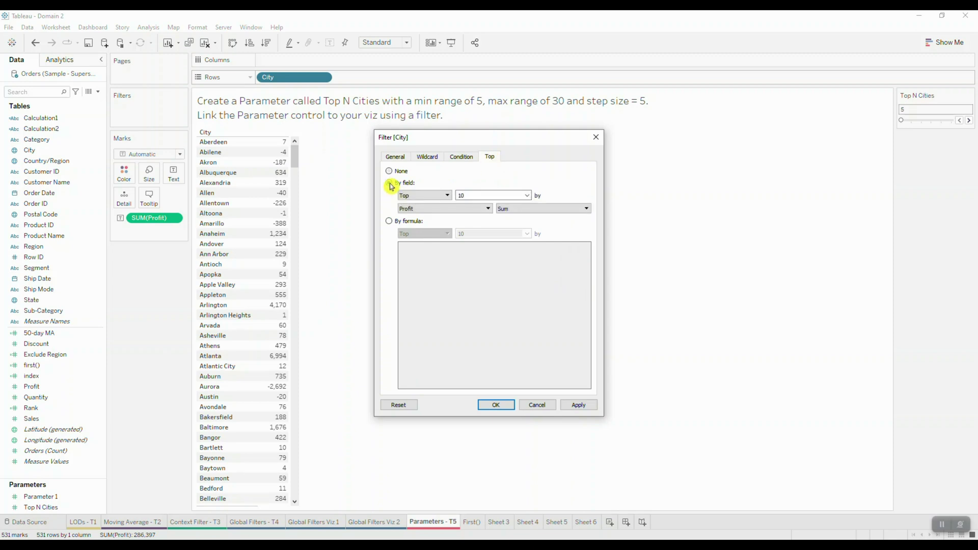
pyautogui.click(390, 184)
pyautogui.click(527, 196)
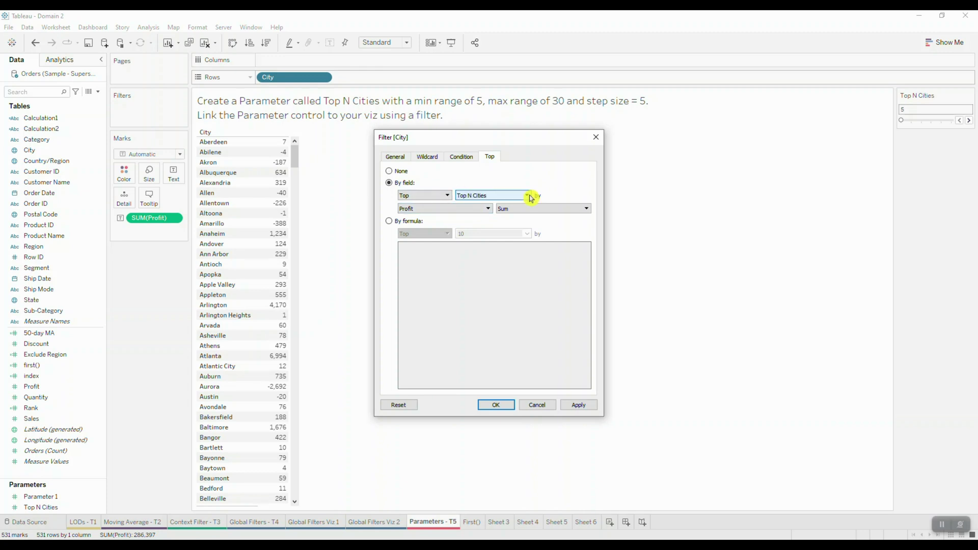
pyautogui.click(502, 224)
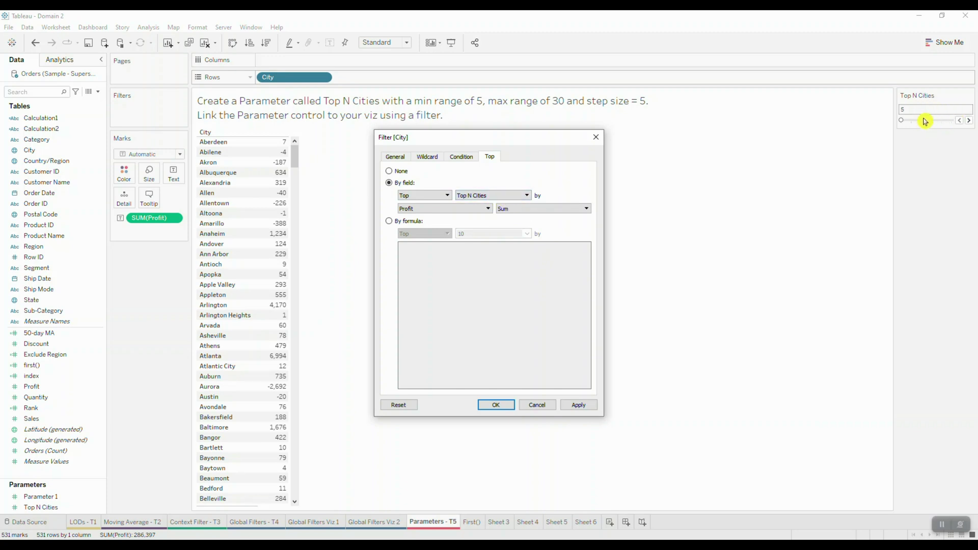
pyautogui.click(495, 408)
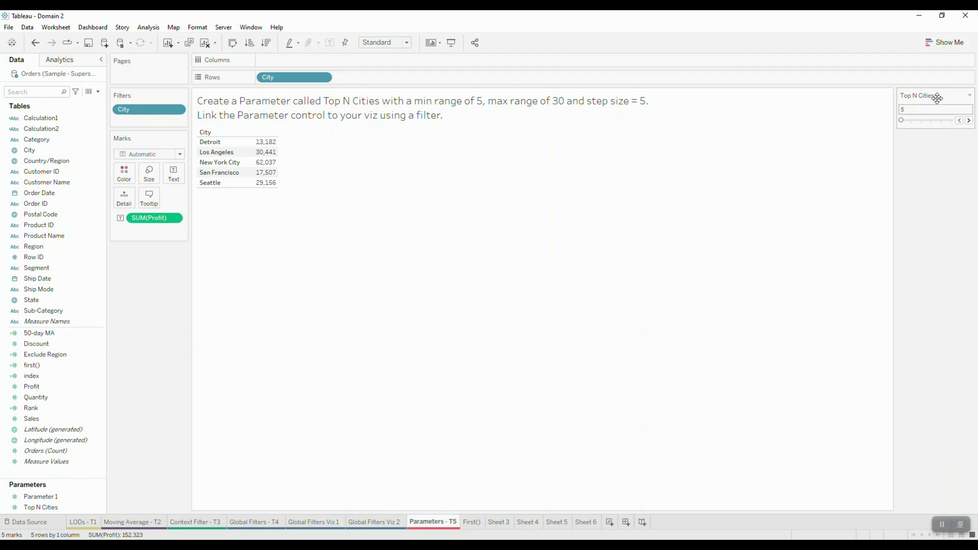
# Step the Top N Cities parameter value up past 15 and back down to check how the city list responds.
pyautogui.click(969, 121)
pyautogui.click(969, 121)
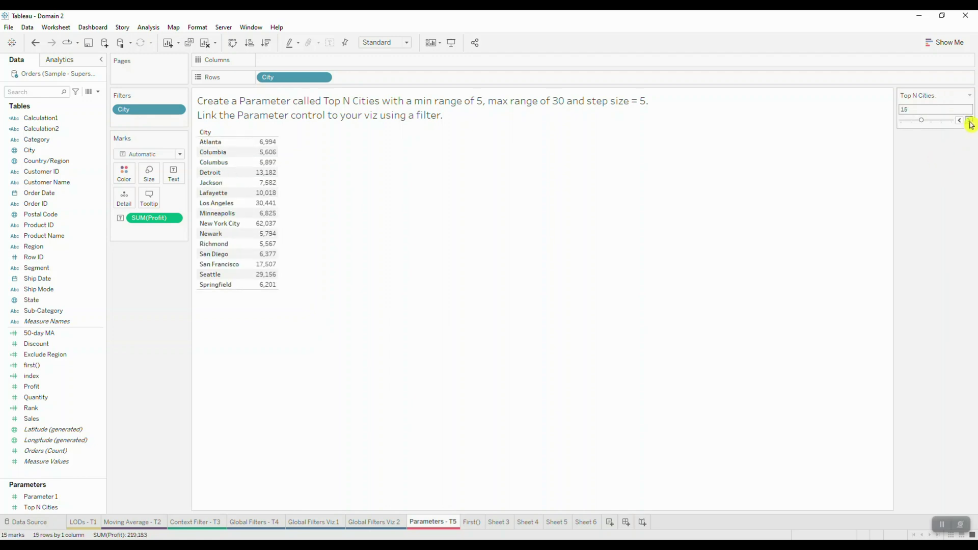
pyautogui.click(969, 121)
pyautogui.click(959, 121)
pyautogui.click(959, 121)
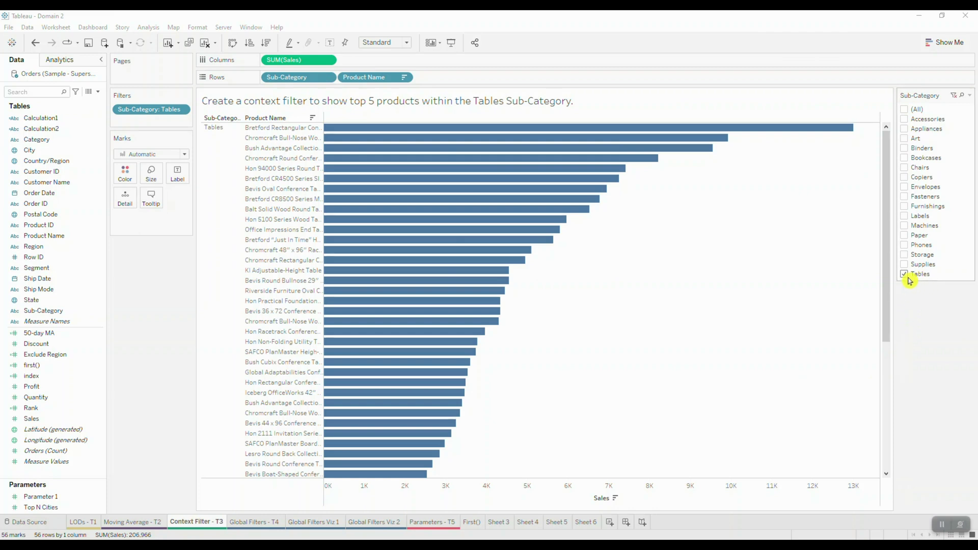
# On the Context Filter - T3 sheet, filter Product Name to the top 5 by sum of Sales and add the Sub-Category filter to context.
pyautogui.moveTo(546, 217)
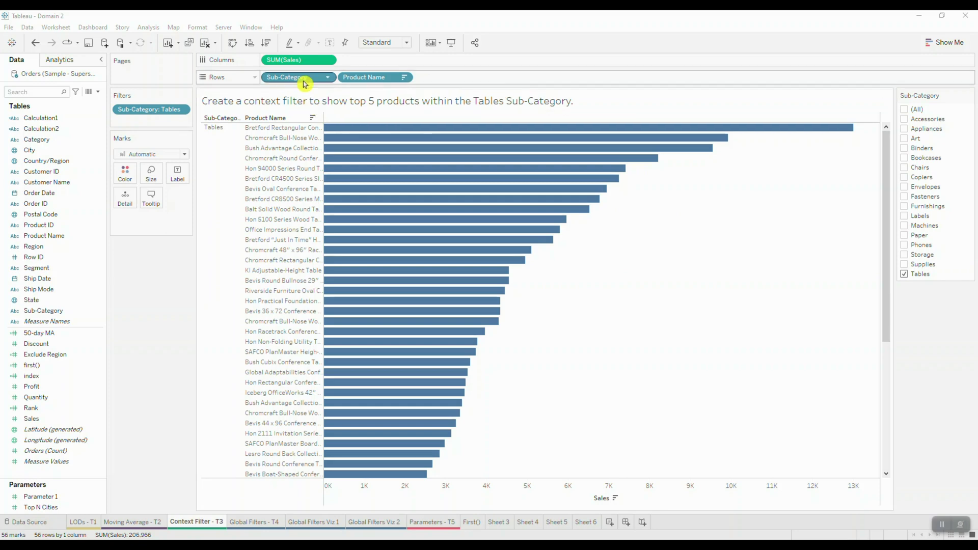
pyautogui.click(405, 79)
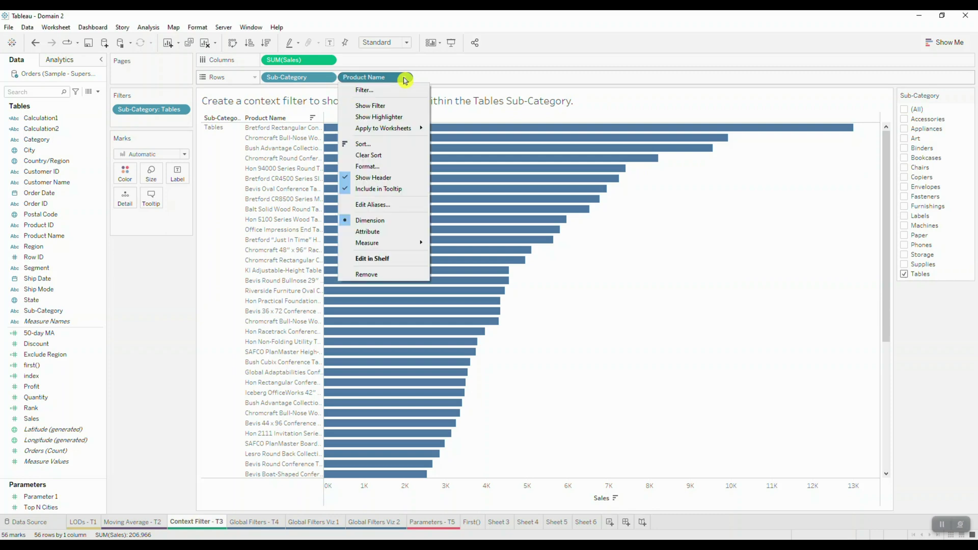
pyautogui.click(393, 91)
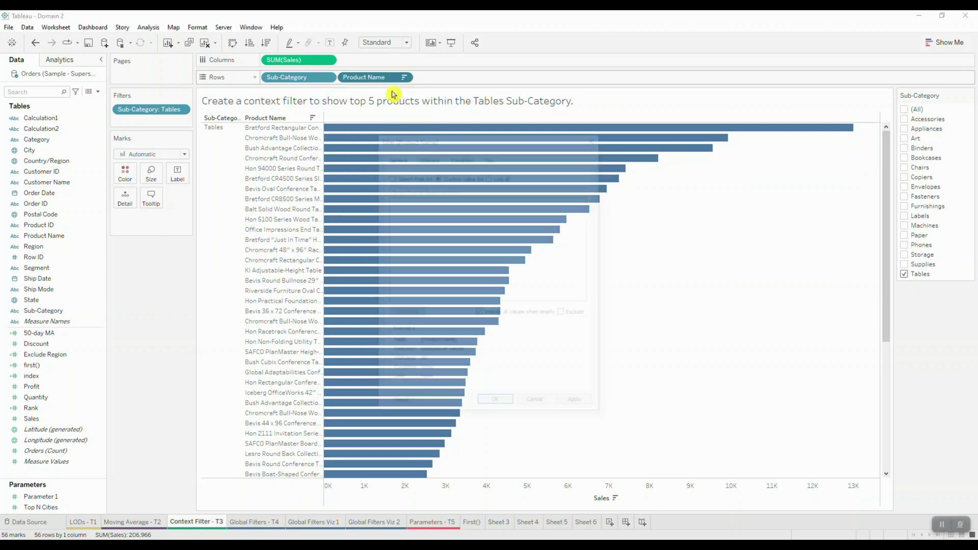
pyautogui.click(493, 158)
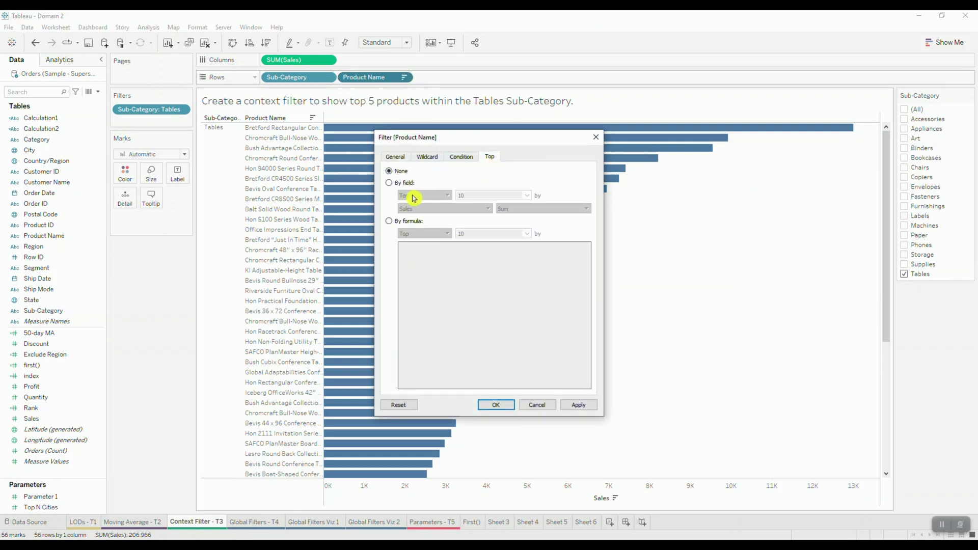
pyautogui.click(389, 182)
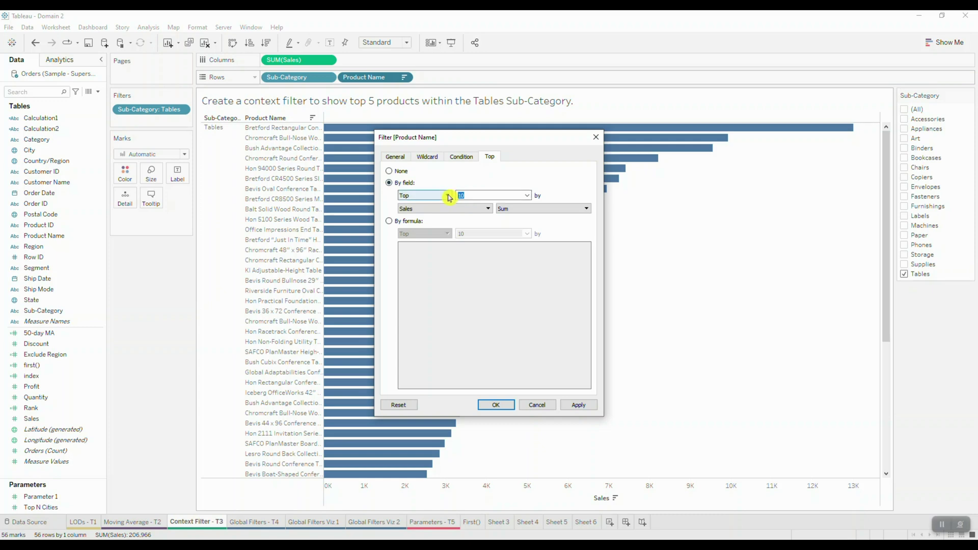
pyautogui.write('5')
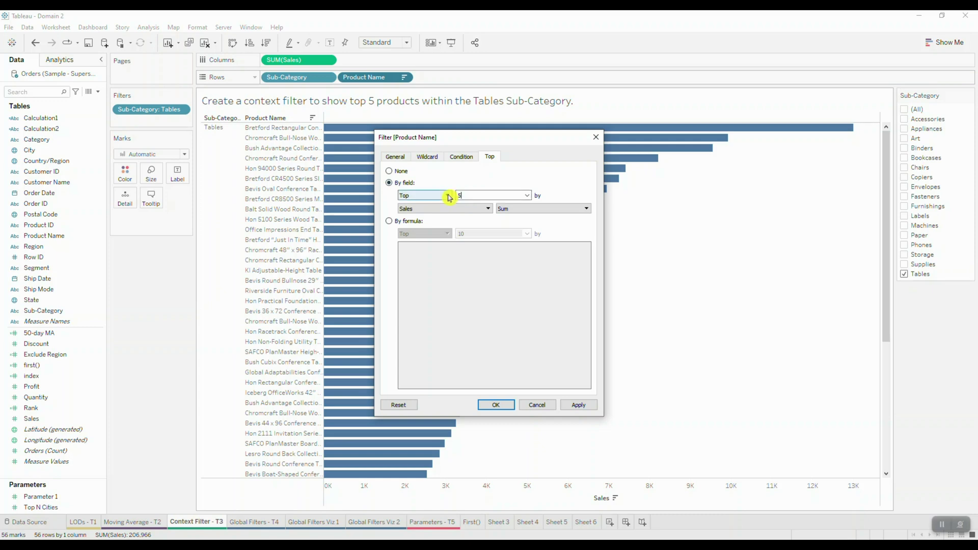
pyautogui.click(495, 405)
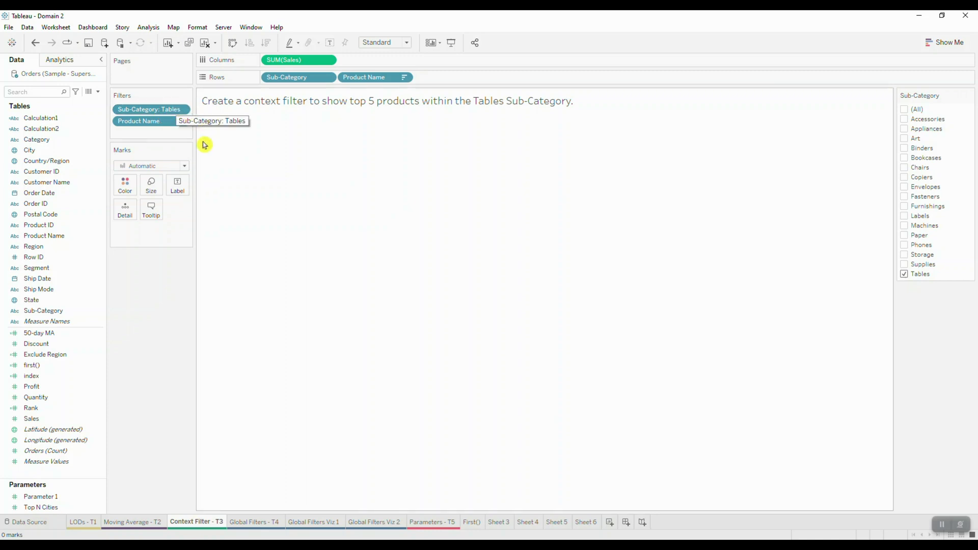
pyautogui.click(182, 112)
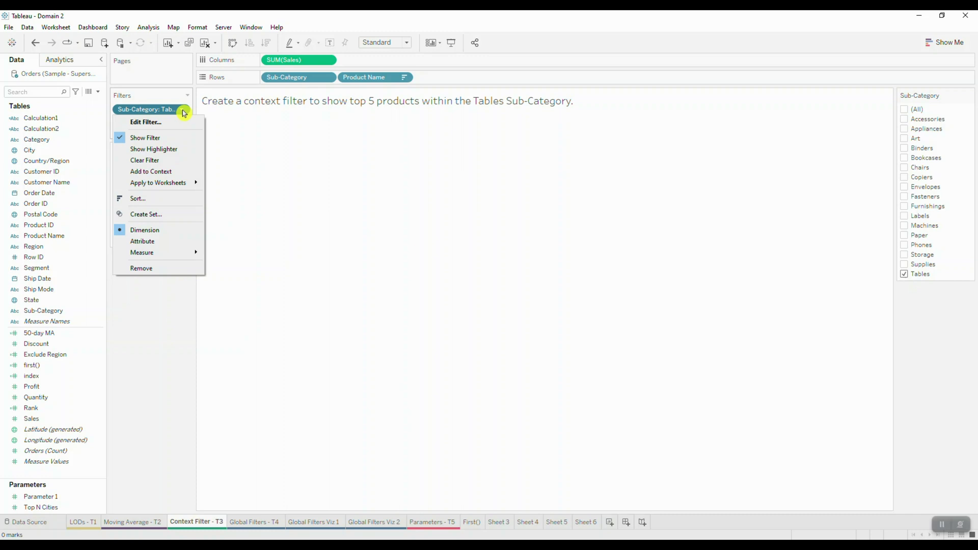
pyautogui.click(180, 173)
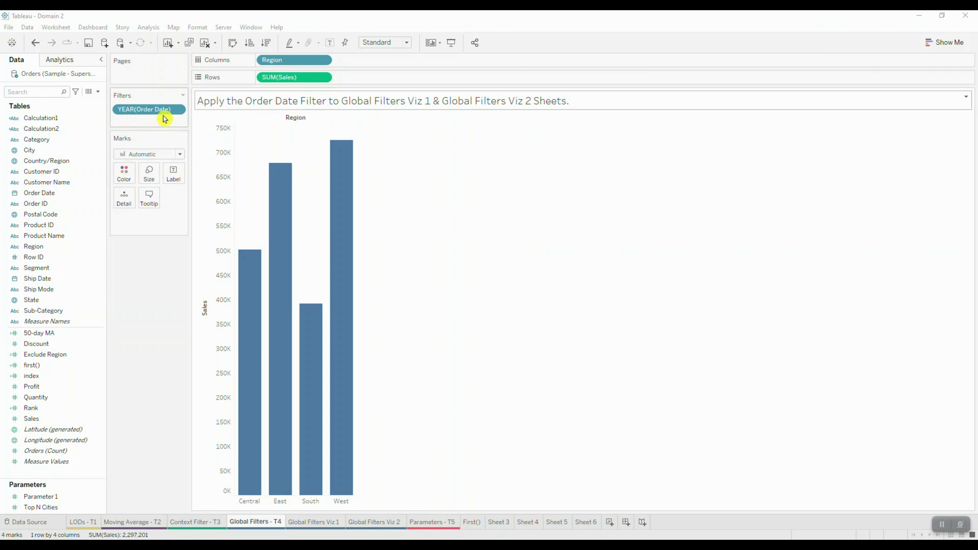
# Look over the Global Filters Viz 1 and Global Filters Viz 2 sheets, then return to Global Filters - T4.
pyautogui.click(328, 522)
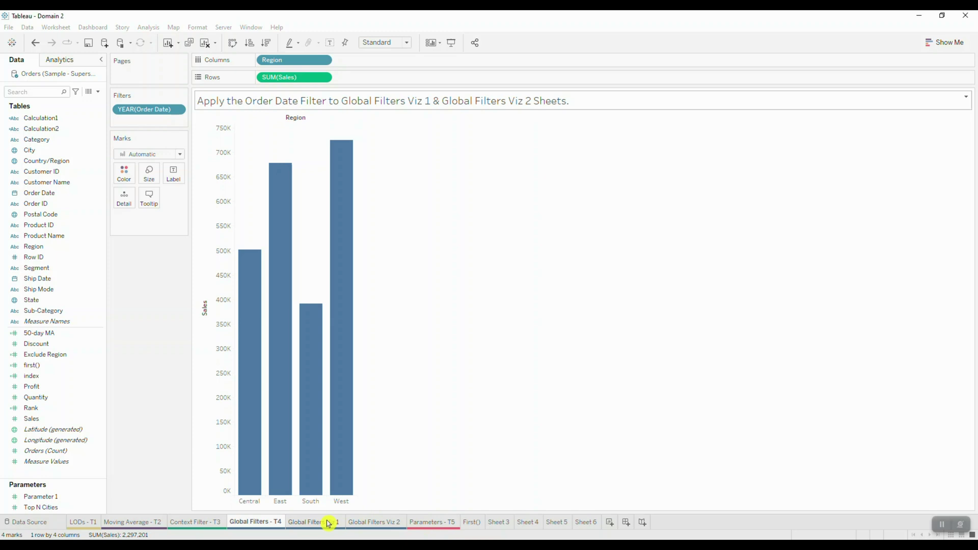
pyautogui.click(385, 530)
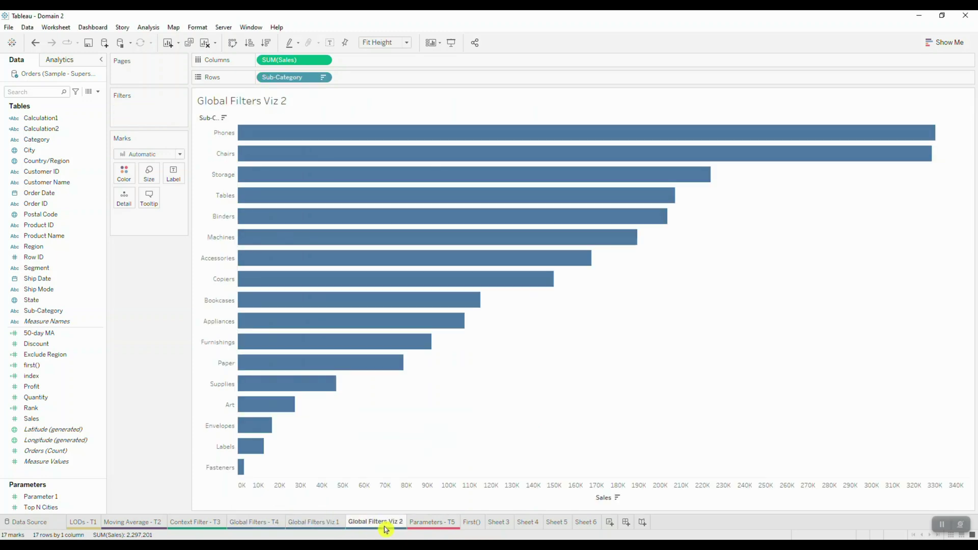
pyautogui.click(247, 525)
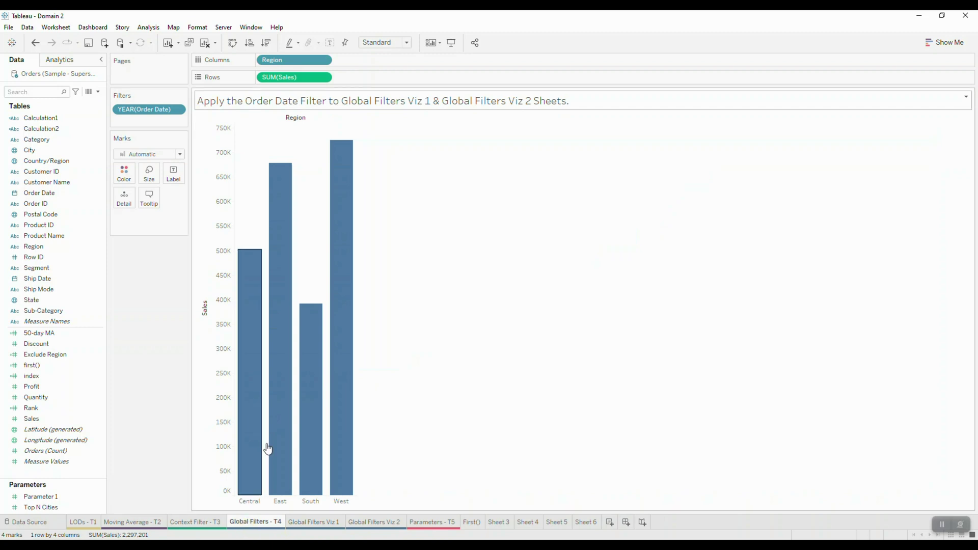
# Apply the YEAR(Order Date) filter from Global Filters - T4 to the selected worksheets Global Filters Viz 1 and Global Filters Viz 2.
pyautogui.click(179, 111)
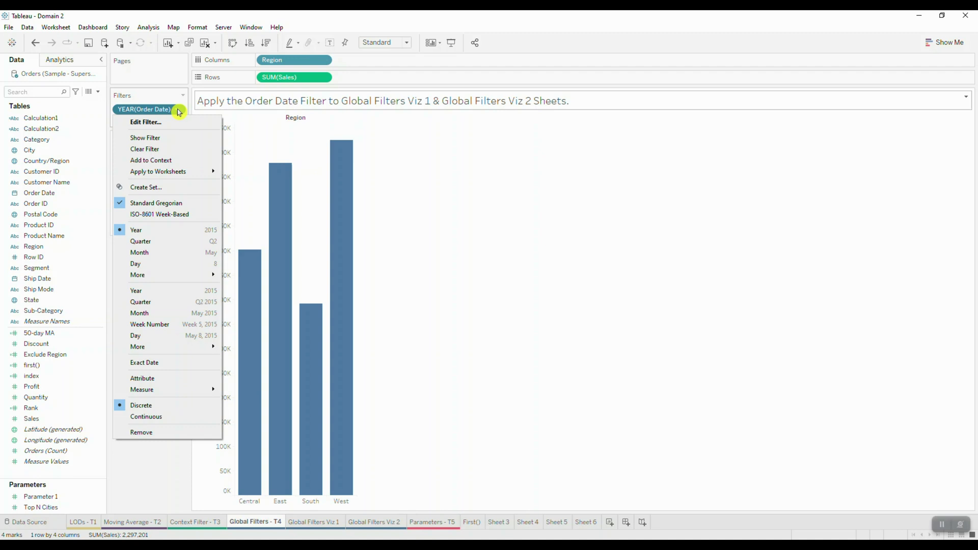
pyautogui.moveTo(183, 173)
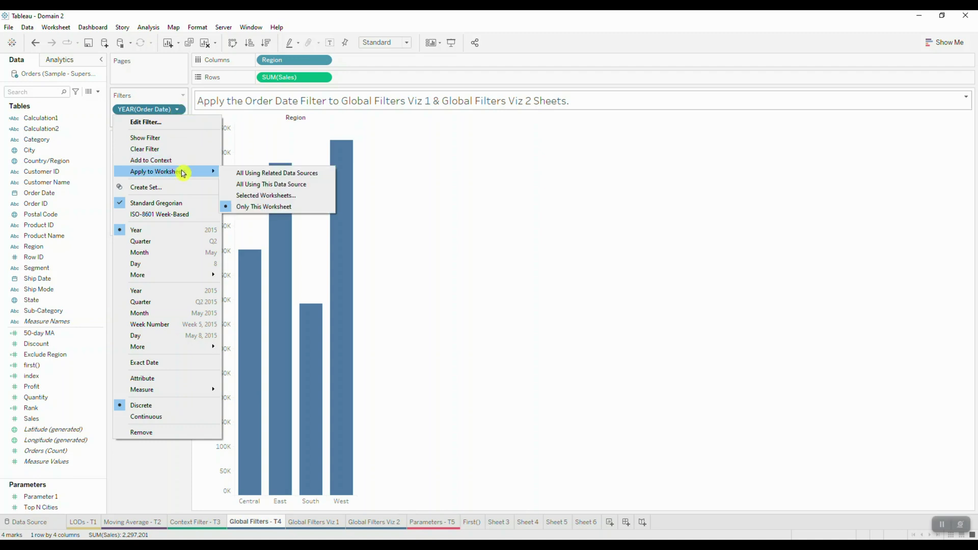
pyautogui.click(308, 198)
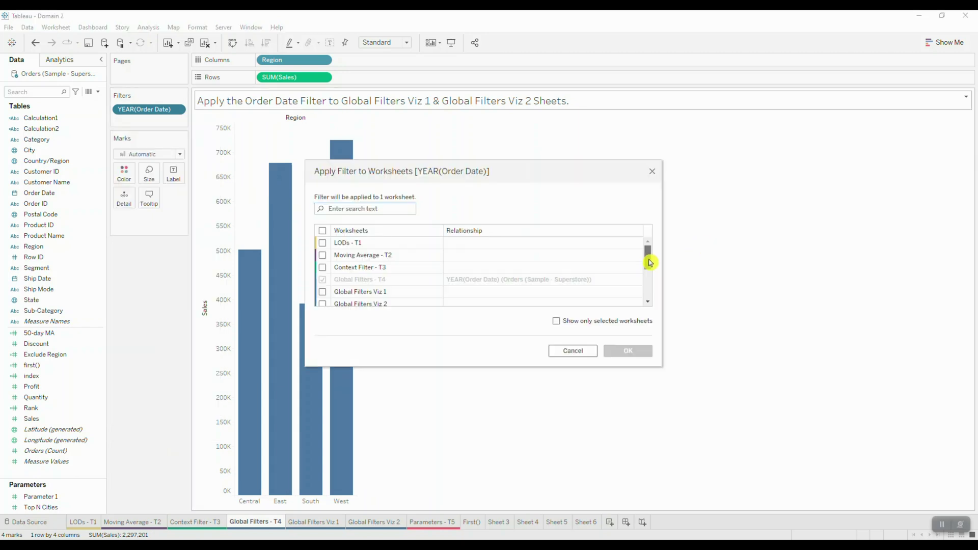
pyautogui.scroll(-3, 648, 262)
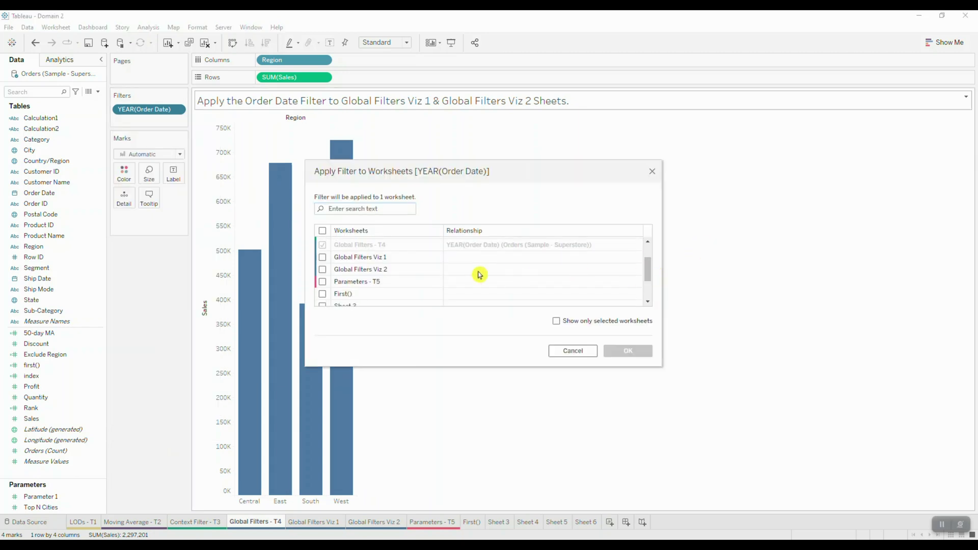
pyautogui.click(323, 260)
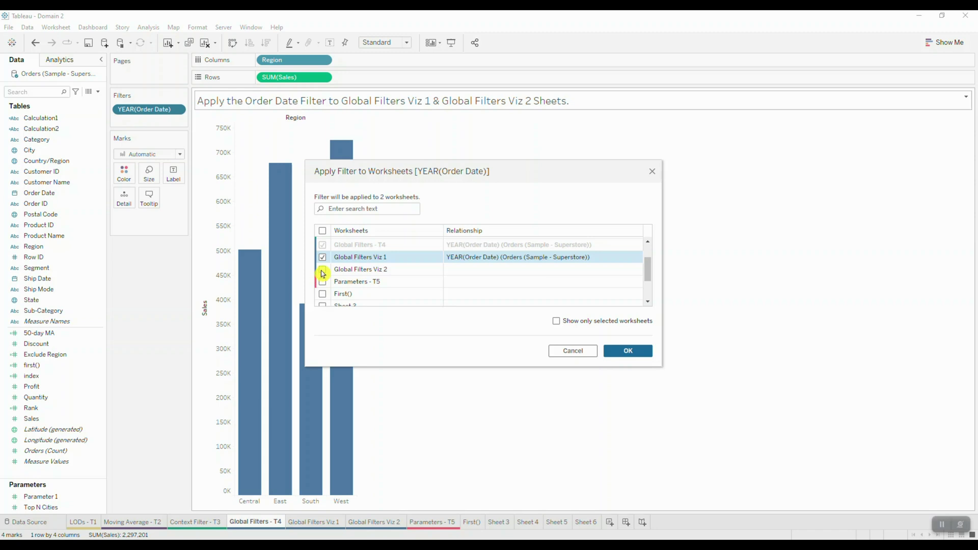
pyautogui.click(322, 271)
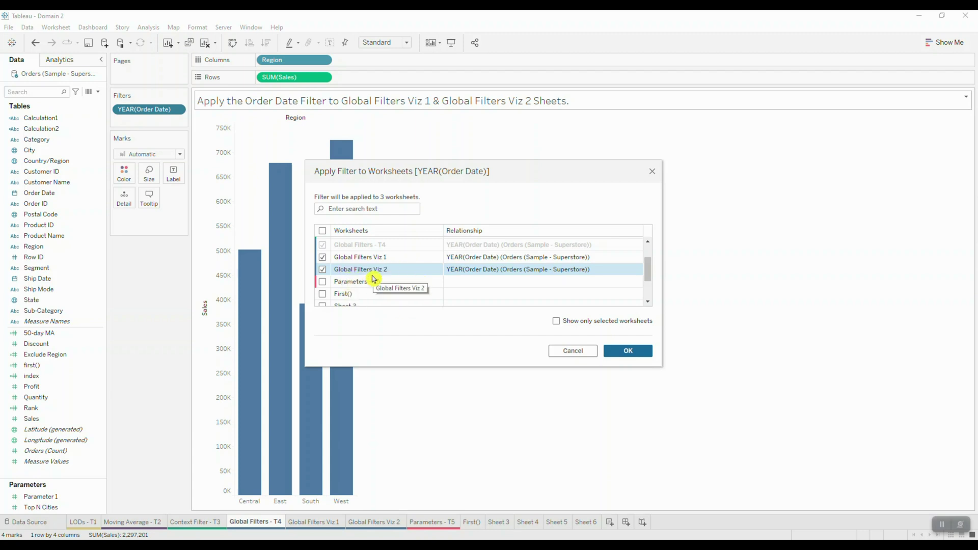
pyautogui.click(636, 355)
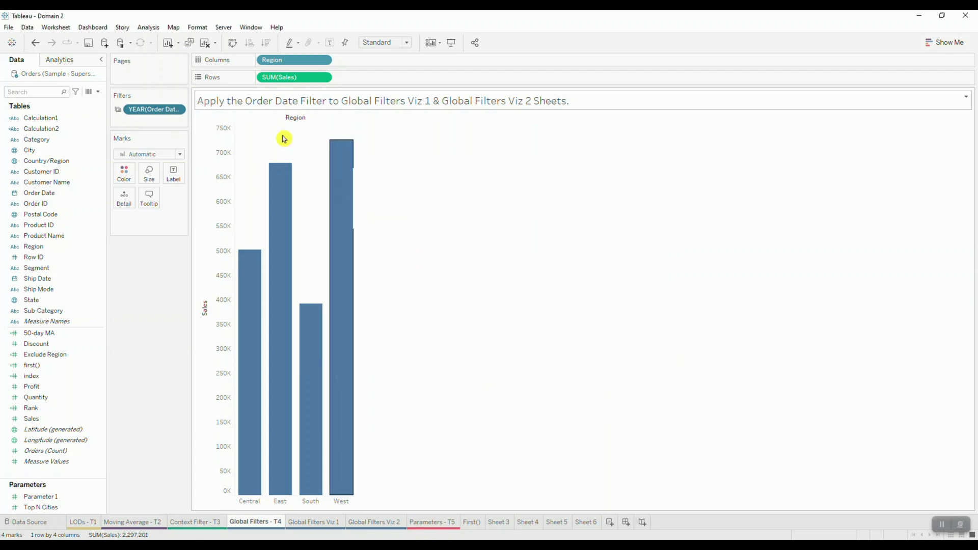
# Check the Order Date filter's scope on Global Filters - T4 and its presence on the Global Filters Viz 1 and Viz 2 sheets.
pyautogui.moveTo(119, 116)
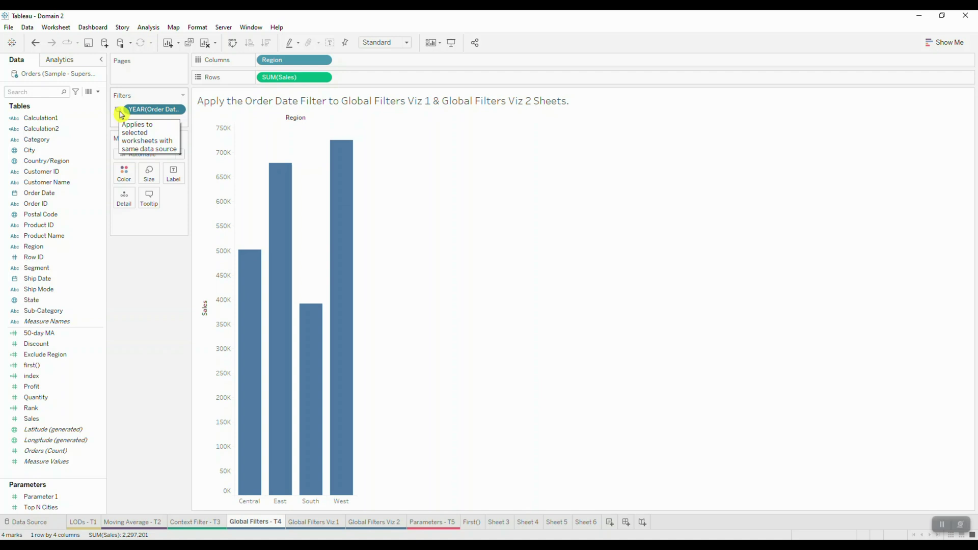
pyautogui.click(311, 523)
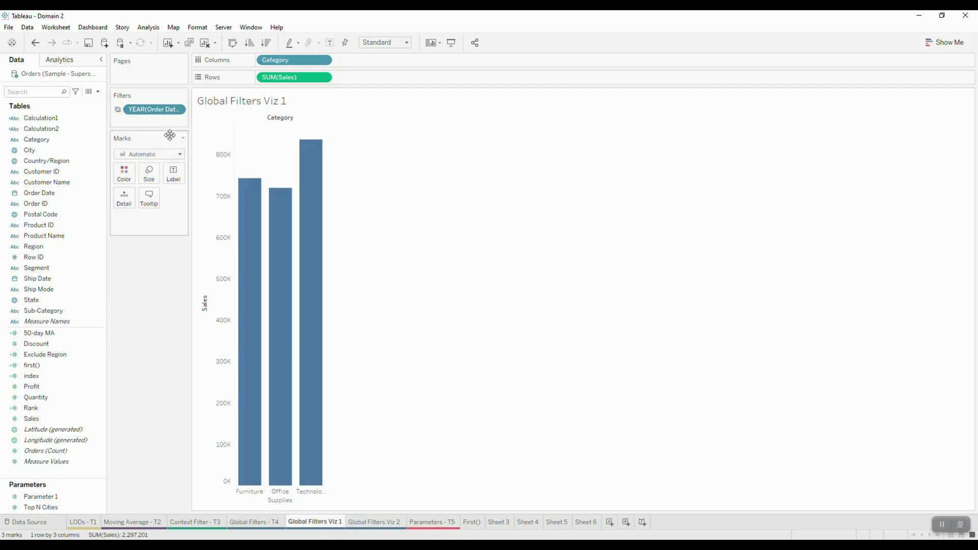
pyautogui.click(380, 523)
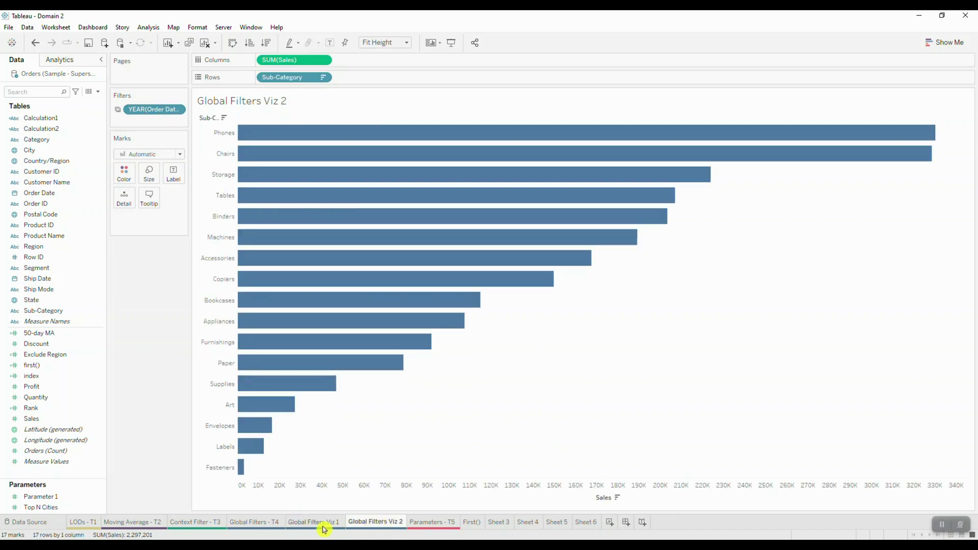